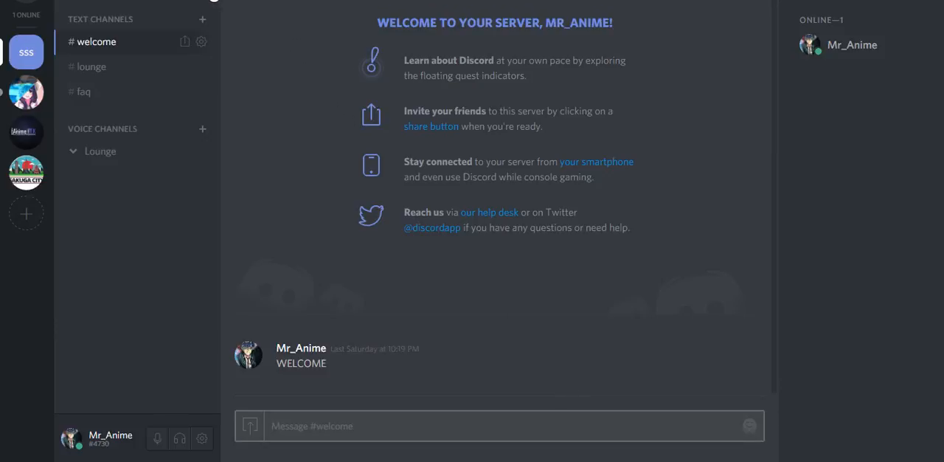
# View the two ways to change a nickname, from the server options and from the member list, without changing it
pyautogui.click(203, 7)
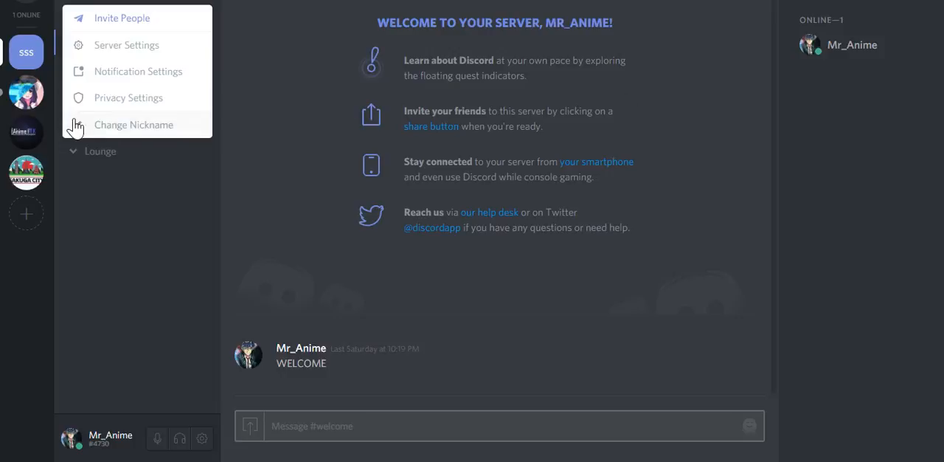
pyautogui.click(111, 127)
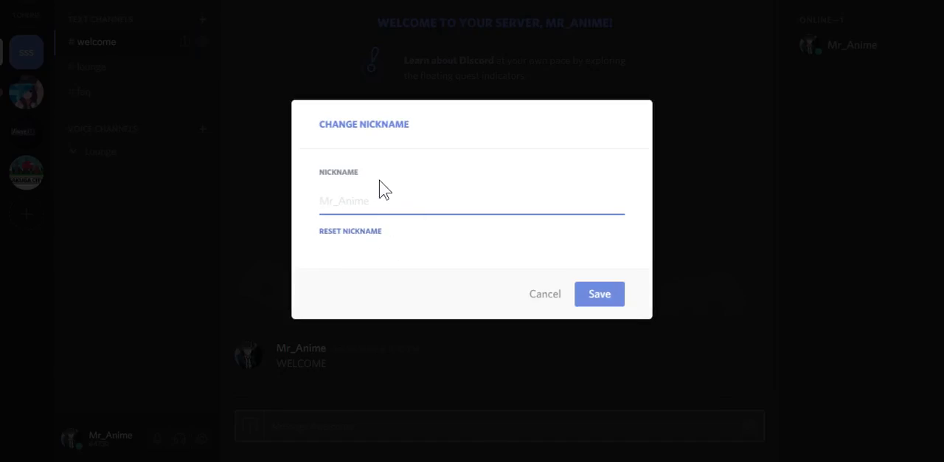
pyautogui.click(545, 294)
pyautogui.rightClick(844, 50)
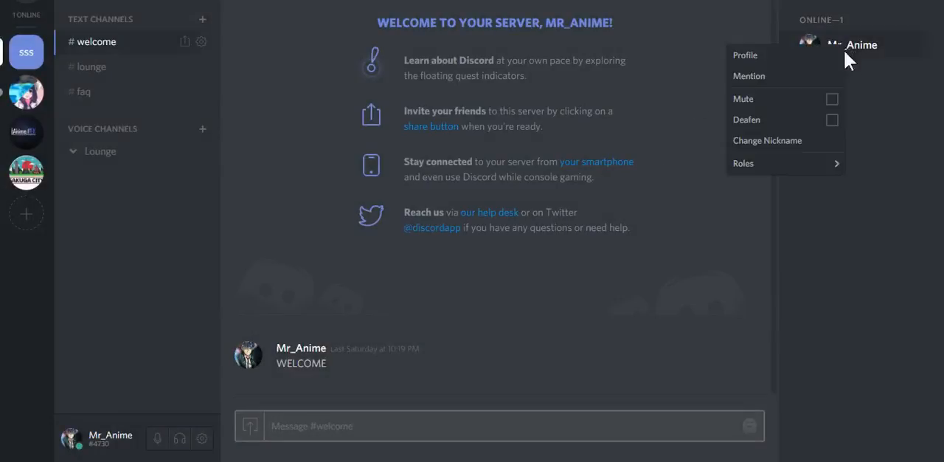
pyautogui.click(780, 139)
pyautogui.click(683, 222)
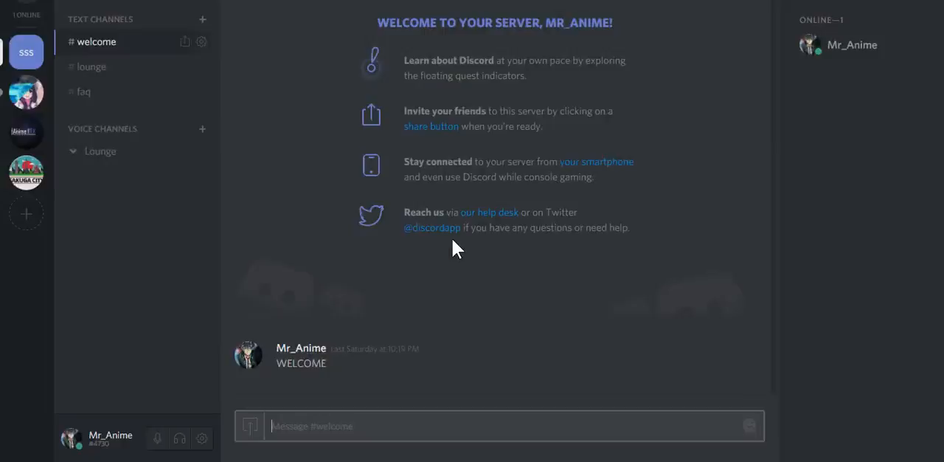
# View the server's privacy settings for direct messages from members and close them unchanged
pyautogui.click(202, 3)
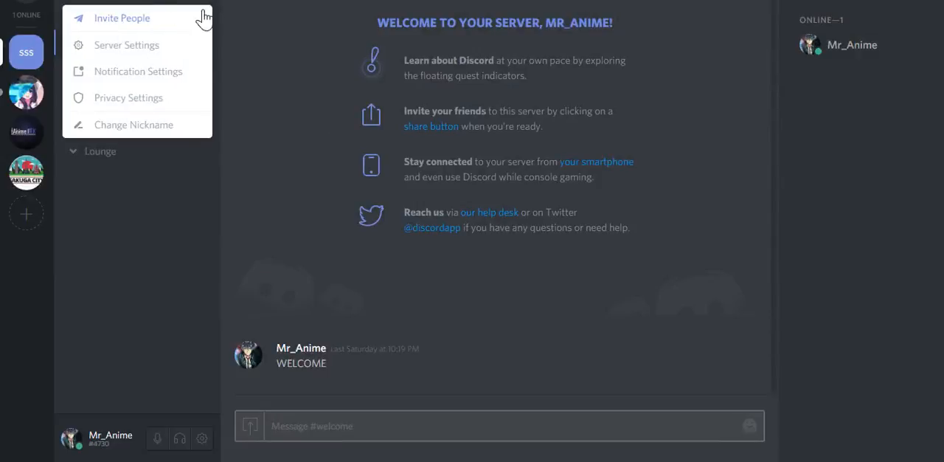
pyautogui.click(153, 99)
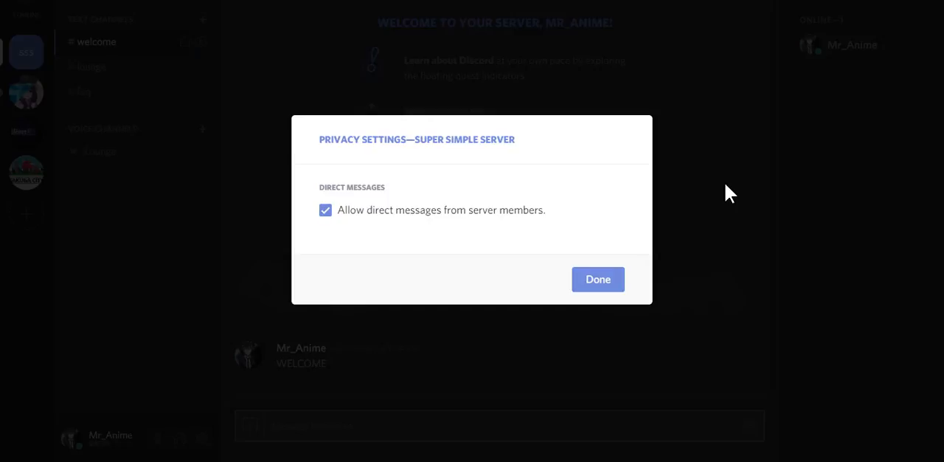
pyautogui.click(714, 165)
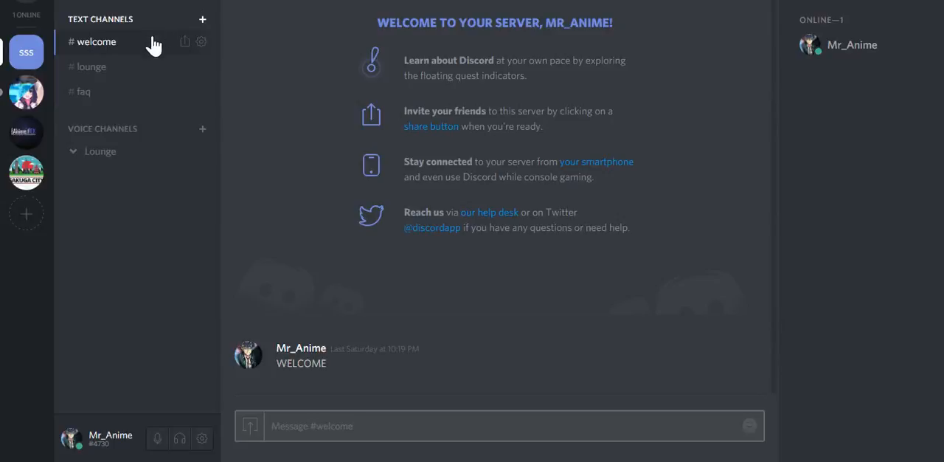
pyautogui.click(183, 3)
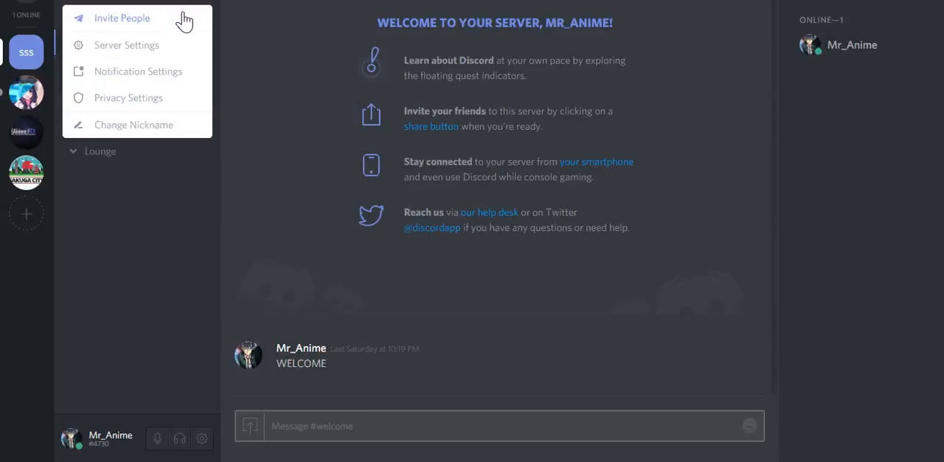
pyautogui.click(142, 73)
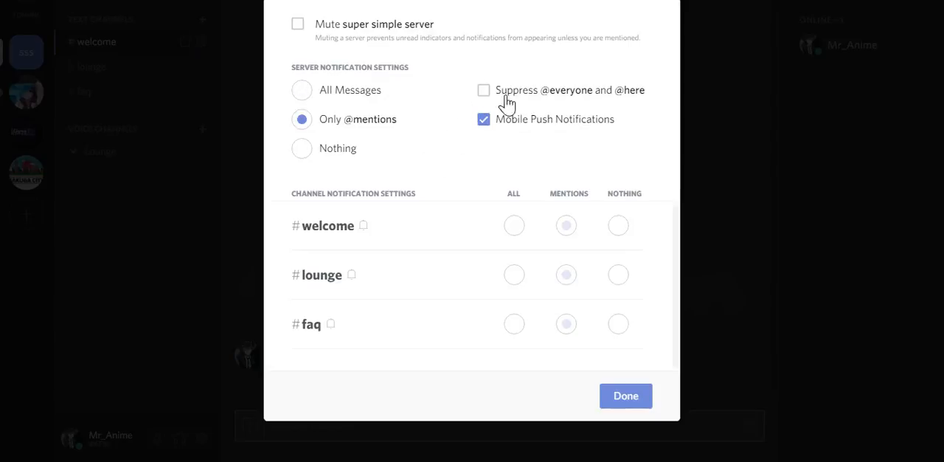
pyautogui.click(337, 101)
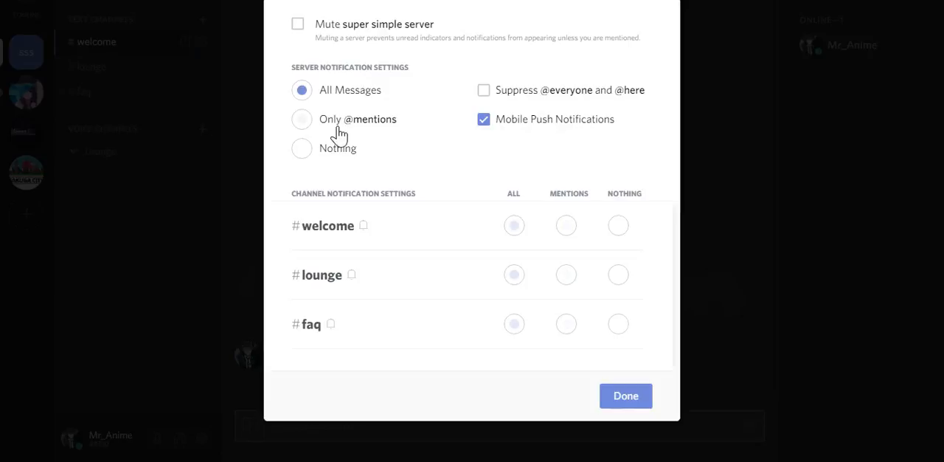
pyautogui.click(340, 121)
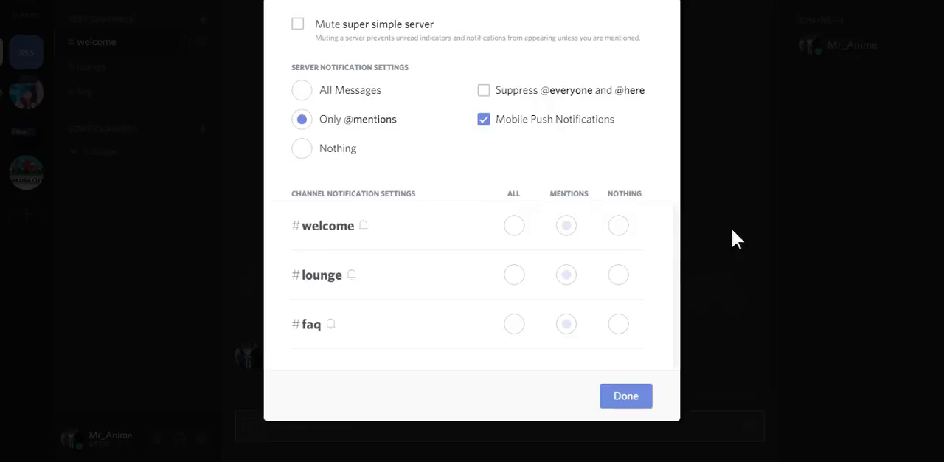
pyautogui.click(624, 404)
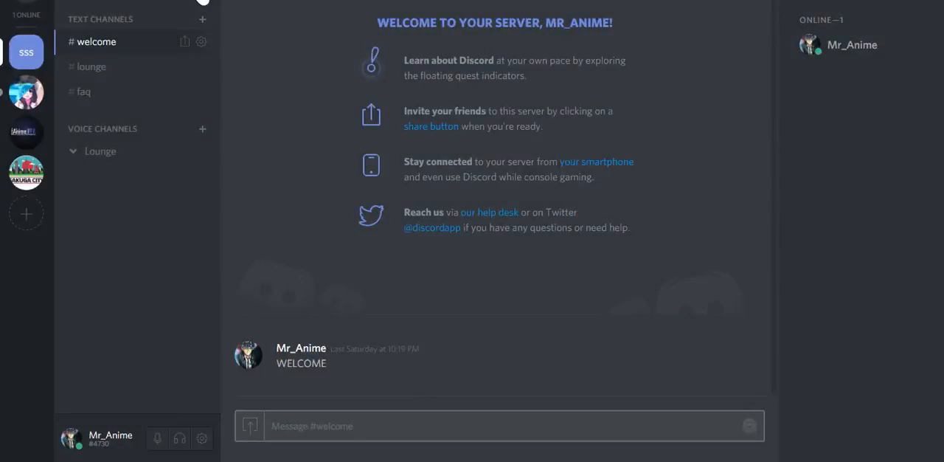
# In the server's invite dialog, try setting the link to never expire and restore the default expiry
pyautogui.click(203, 6)
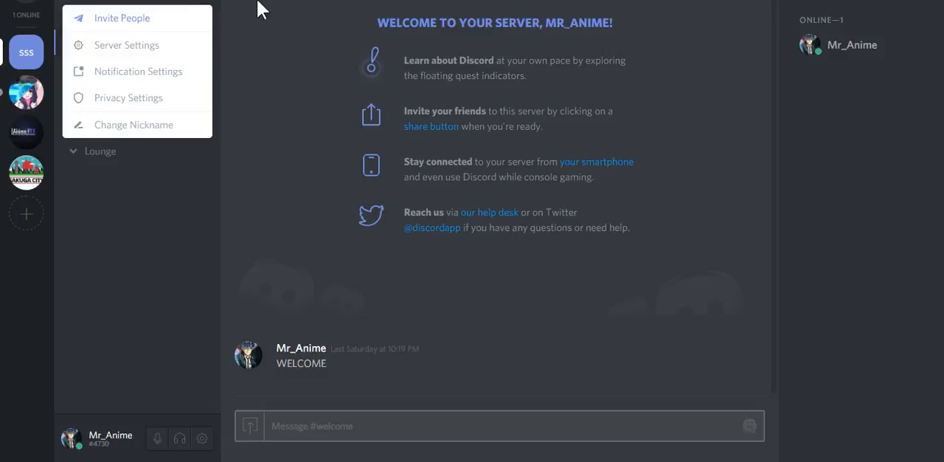
pyautogui.click(137, 20)
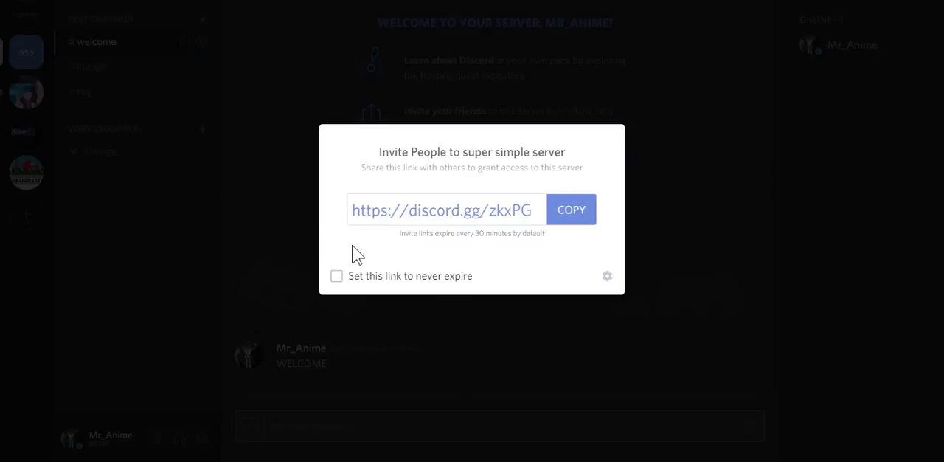
pyautogui.click(341, 278)
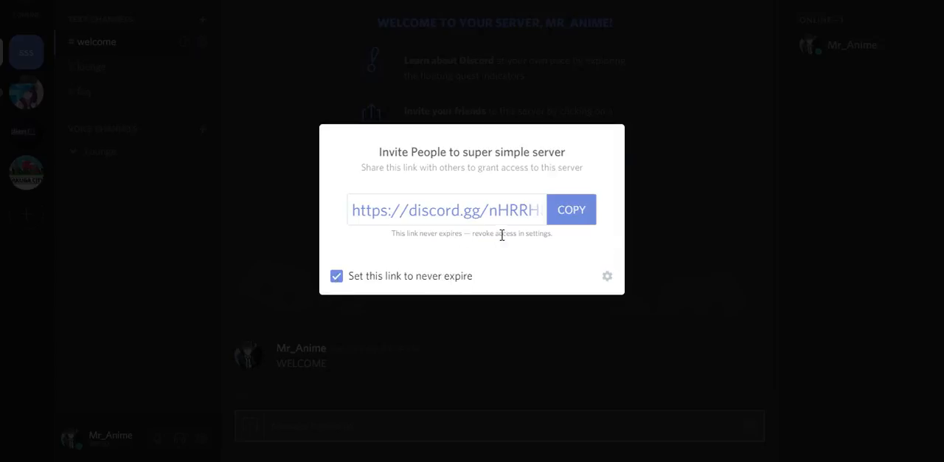
pyautogui.click(337, 276)
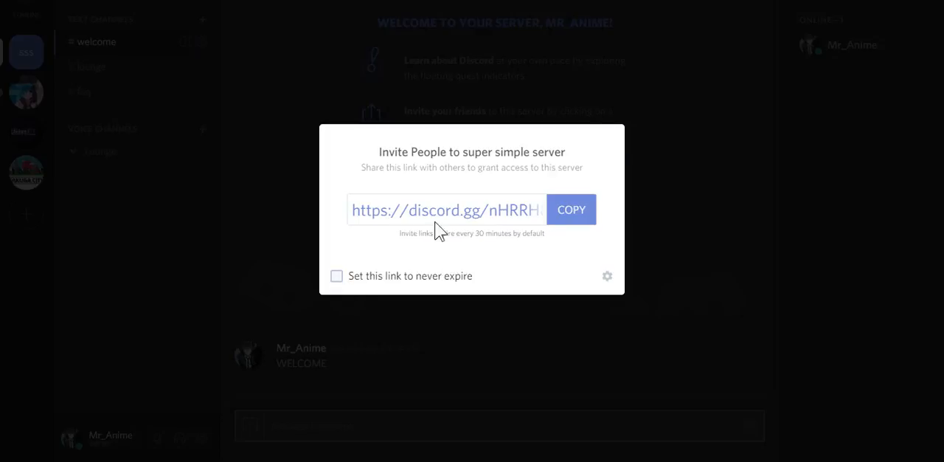
pyautogui.click(671, 255)
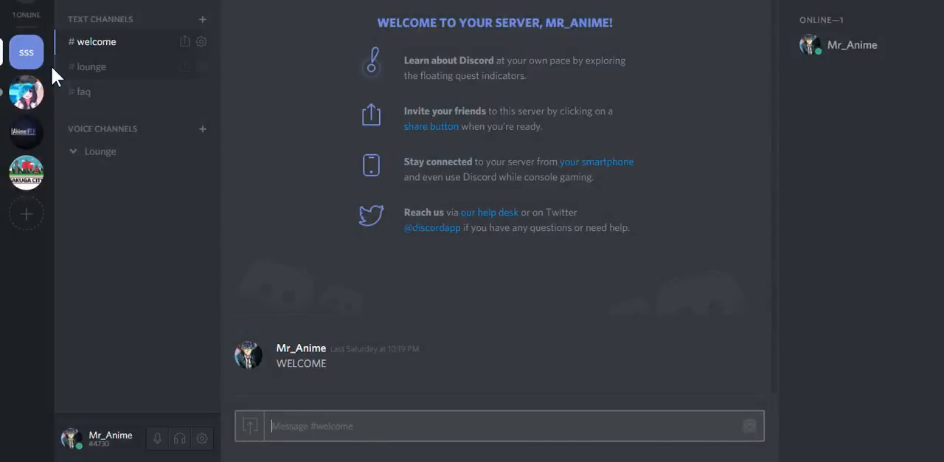
# Go to the friends list and view the option for inviting the listed friend to a server
pyautogui.click(29, 5)
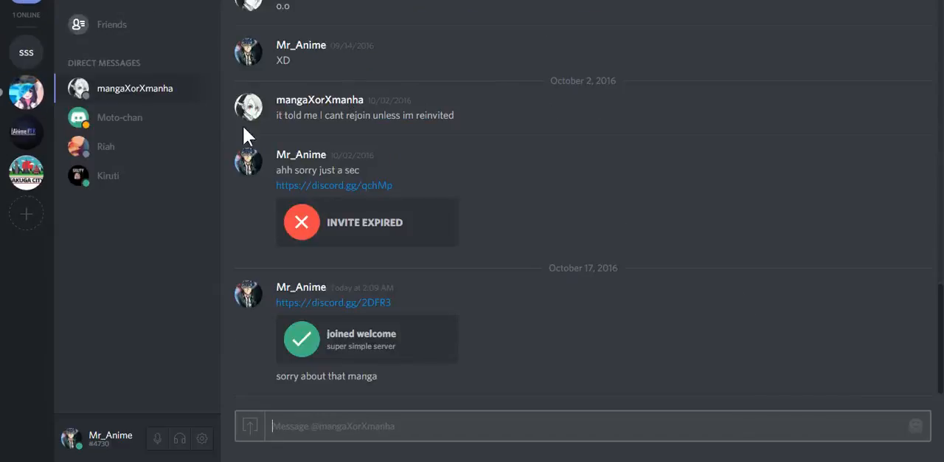
pyautogui.click(126, 29)
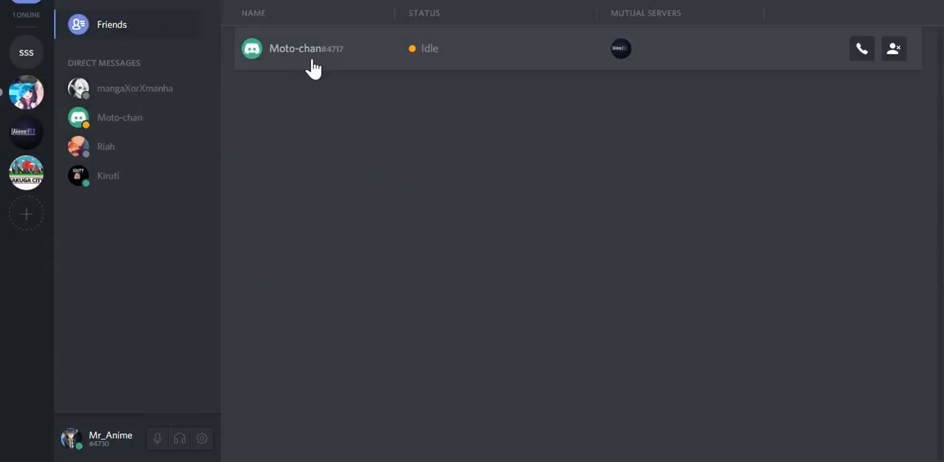
pyautogui.rightClick(358, 54)
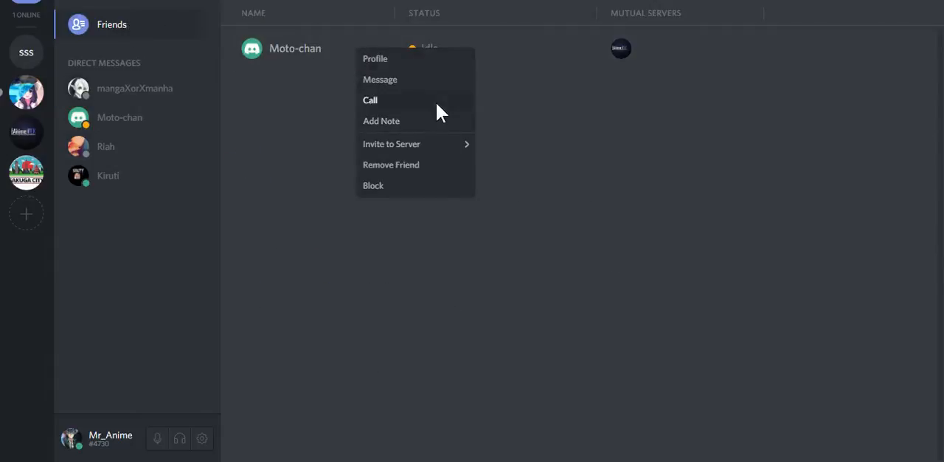
pyautogui.moveTo(413, 147)
pyautogui.moveTo(453, 145)
pyautogui.click(28, 7)
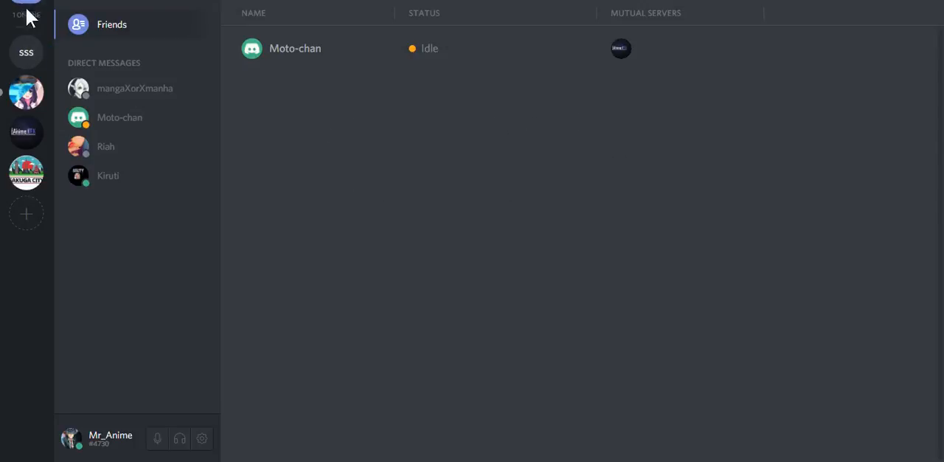
# Return to super simple server, view its server settings overview and close it
pyautogui.click(28, 62)
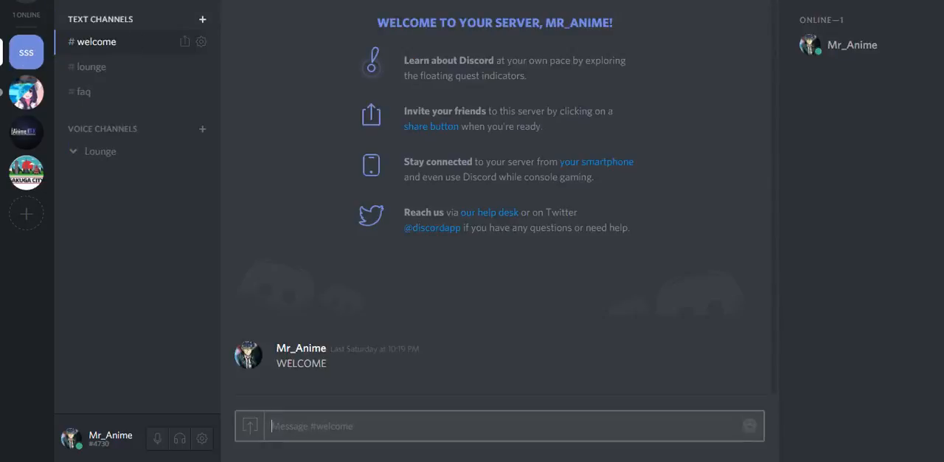
pyautogui.click(194, 12)
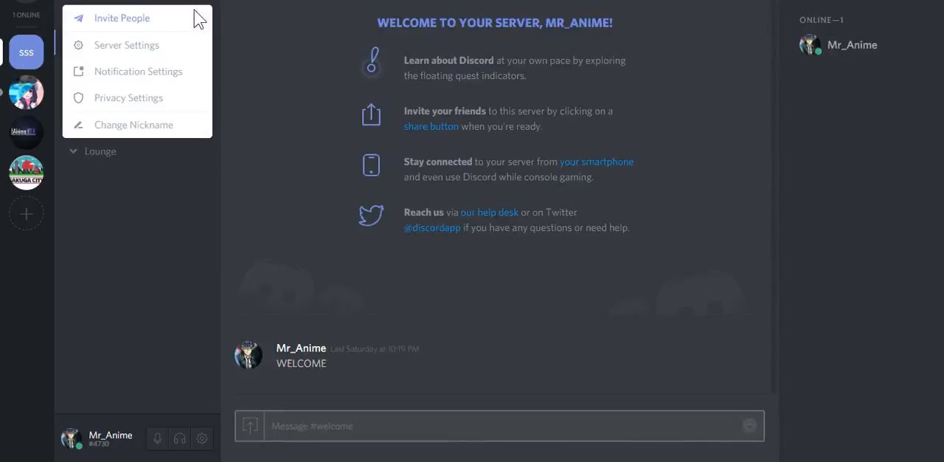
pyautogui.click(148, 49)
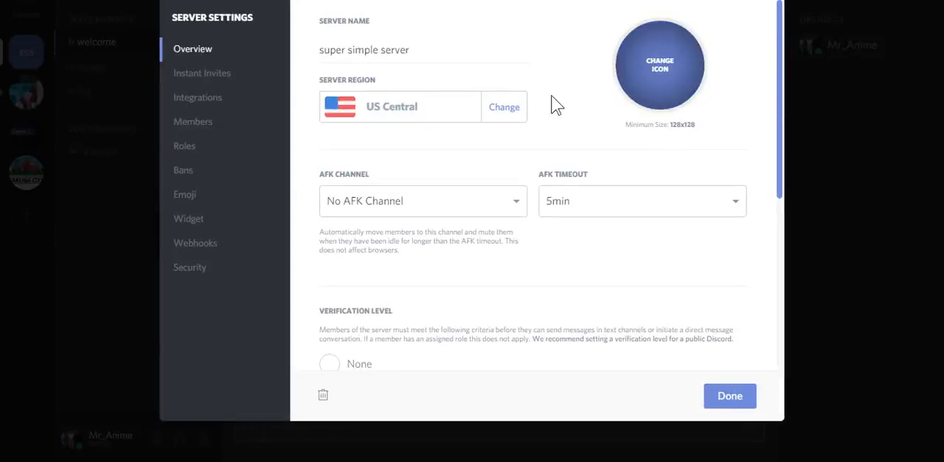
pyautogui.press('Escape')
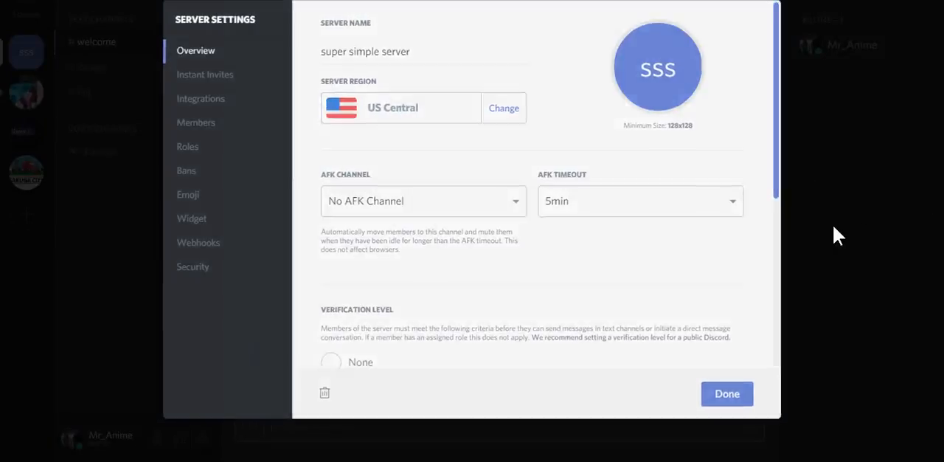
# Reopen the server settings overview through the server's context options and examine the verification levels and available AFK channels
pyautogui.rightClick(25, 57)
pyautogui.moveTo(100, 107)
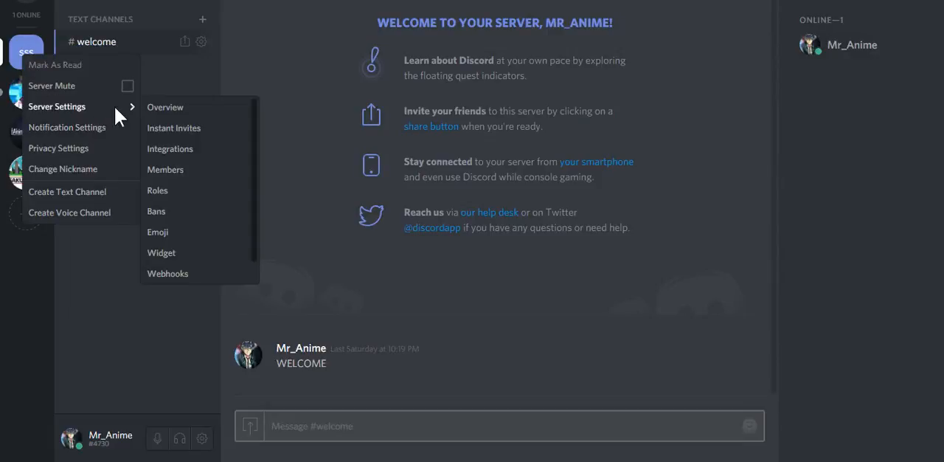
pyautogui.click(182, 107)
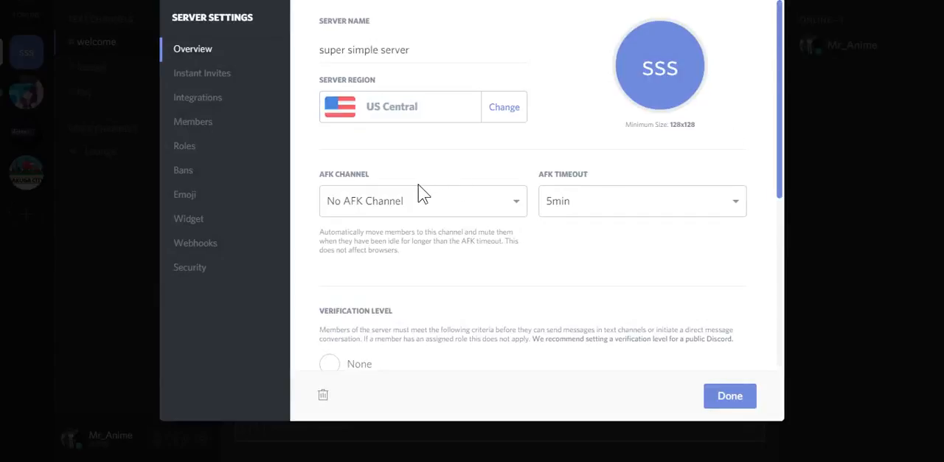
pyautogui.scroll(-2, 553, 247)
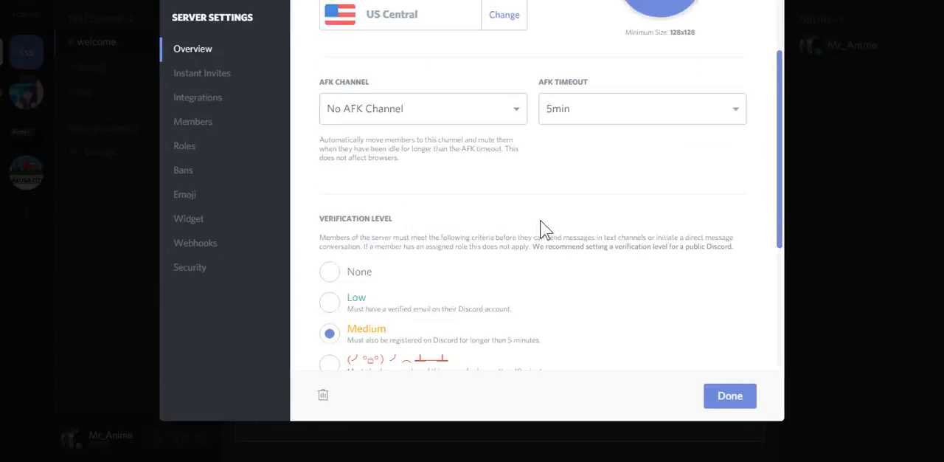
pyautogui.scroll(2, 499, 140)
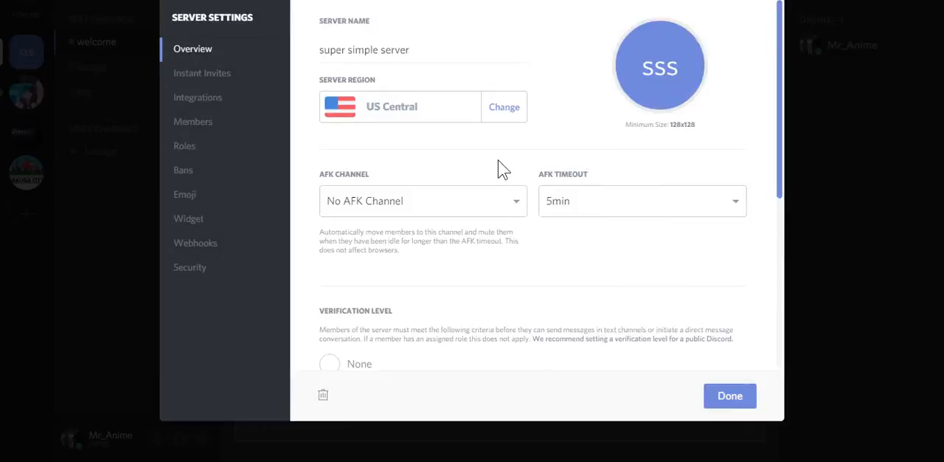
pyautogui.click(514, 208)
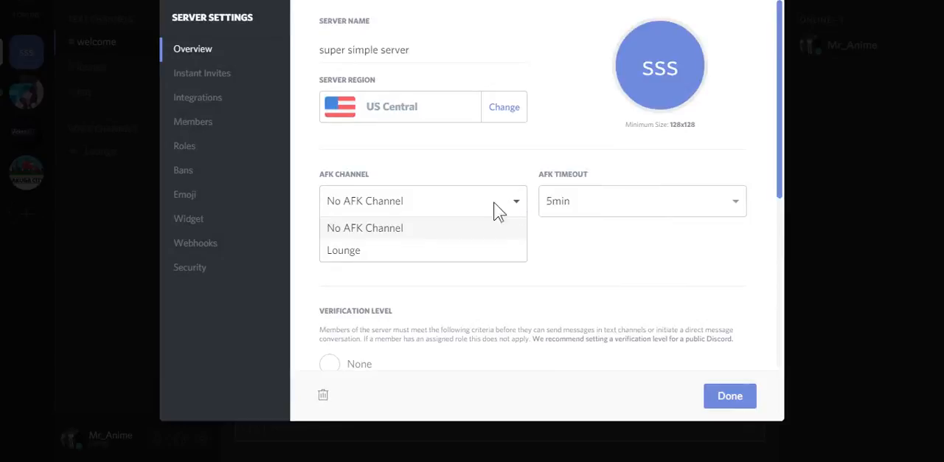
pyautogui.click(570, 307)
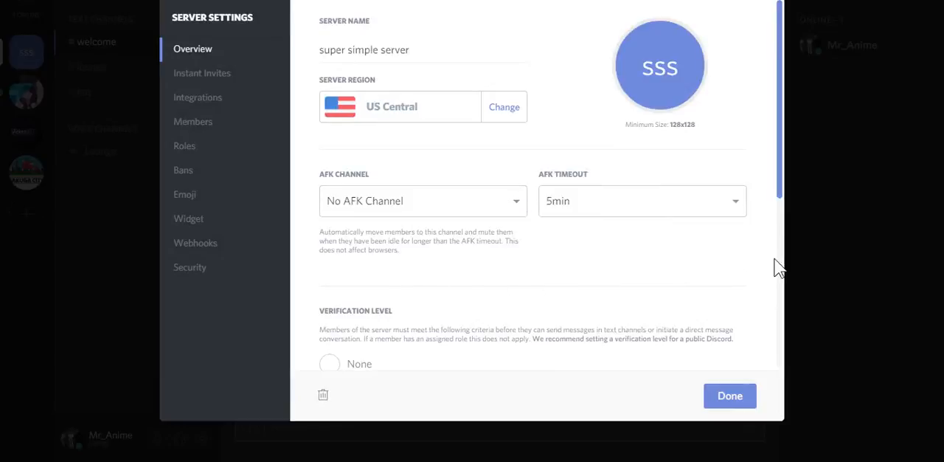
pyautogui.click(815, 254)
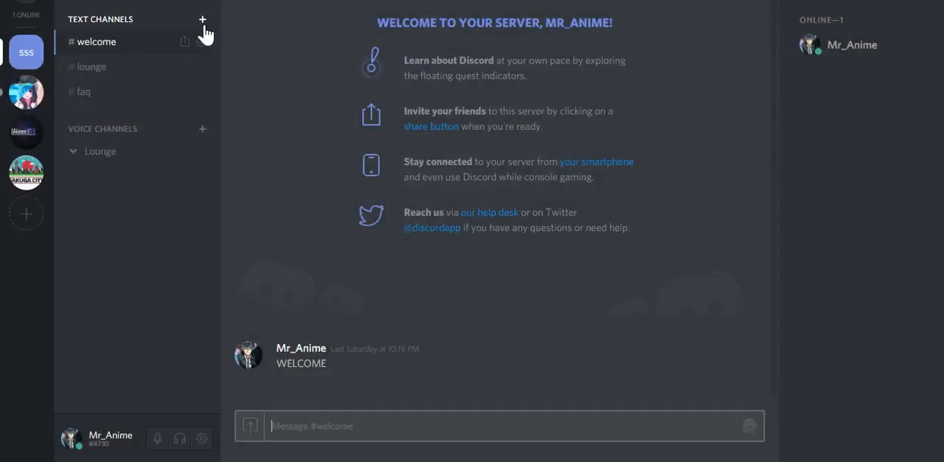
# Create a text channel named AFK with the default access for everyone
pyautogui.click(202, 19)
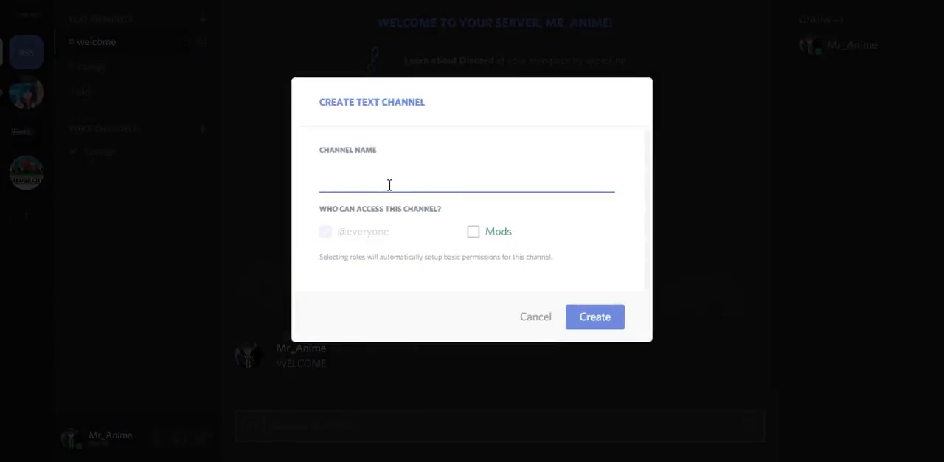
pyautogui.write('AFK')
pyautogui.press('Return')
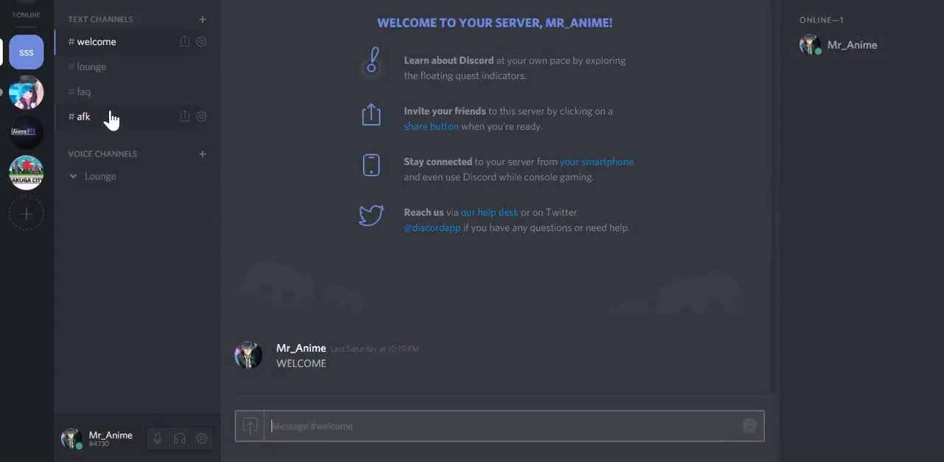
# Reopen super simple server's settings overview and examine the channels offered as the AFK channel
pyautogui.click(168, 19)
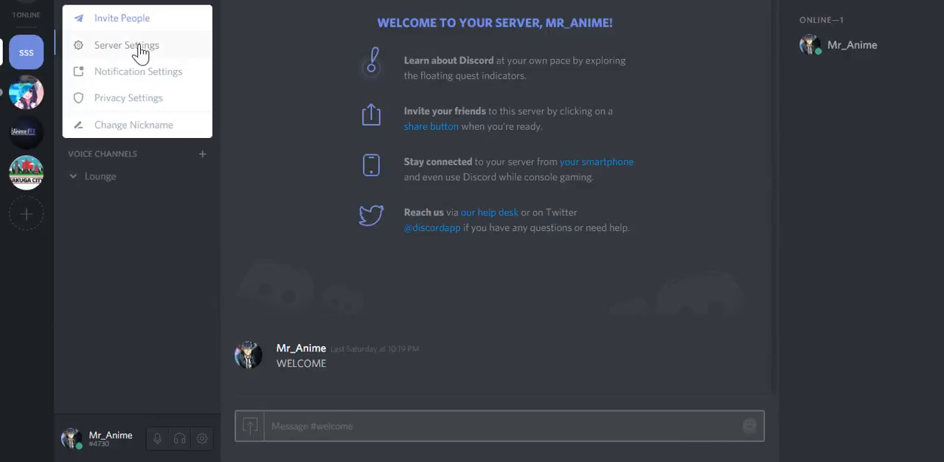
pyautogui.click(132, 45)
pyautogui.click(414, 197)
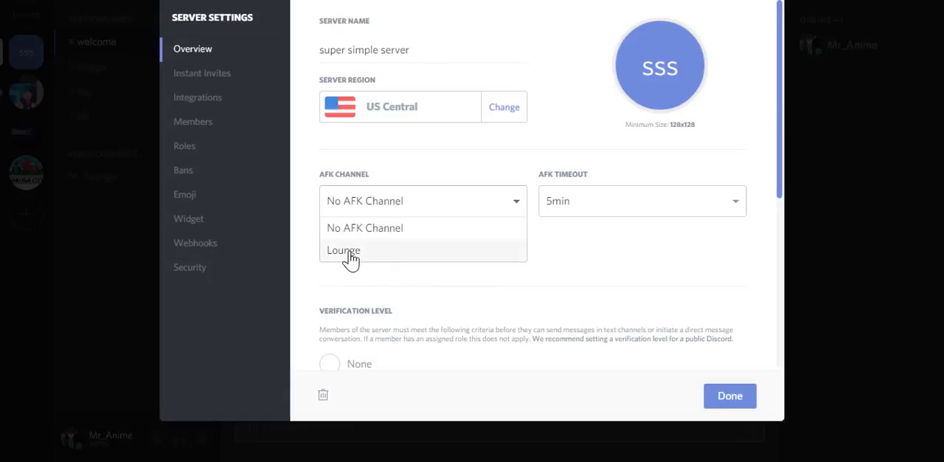
pyautogui.click(558, 294)
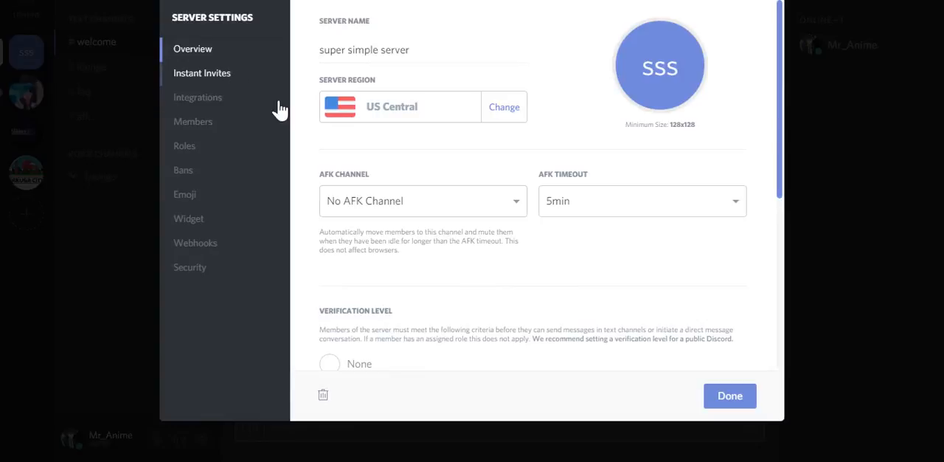
# Set the server's default notification settings to All Messages
pyautogui.scroll(-2, 553, 273)
pyautogui.scroll(-1, 413, 257)
pyautogui.scroll(-2, 413, 249)
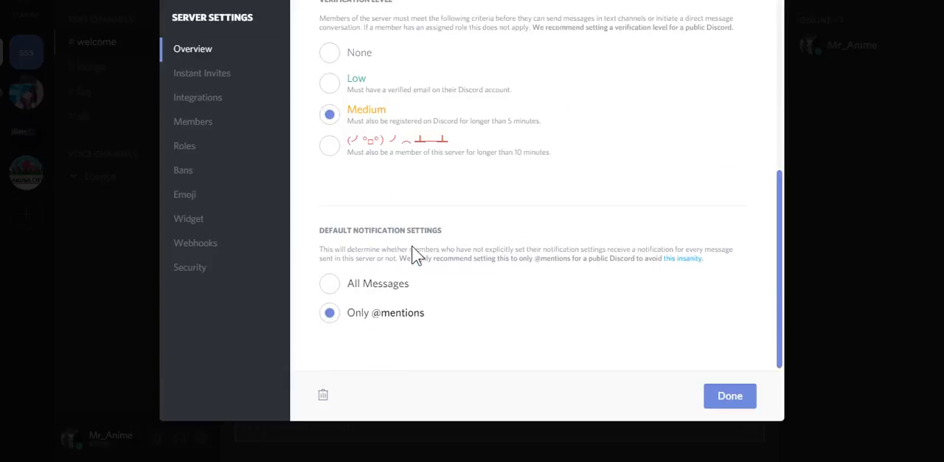
pyautogui.click(331, 288)
pyautogui.scroll(1, 398, 295)
pyautogui.scroll(-1, 383, 325)
pyautogui.click(204, 151)
pyautogui.scroll(-1, 509, 245)
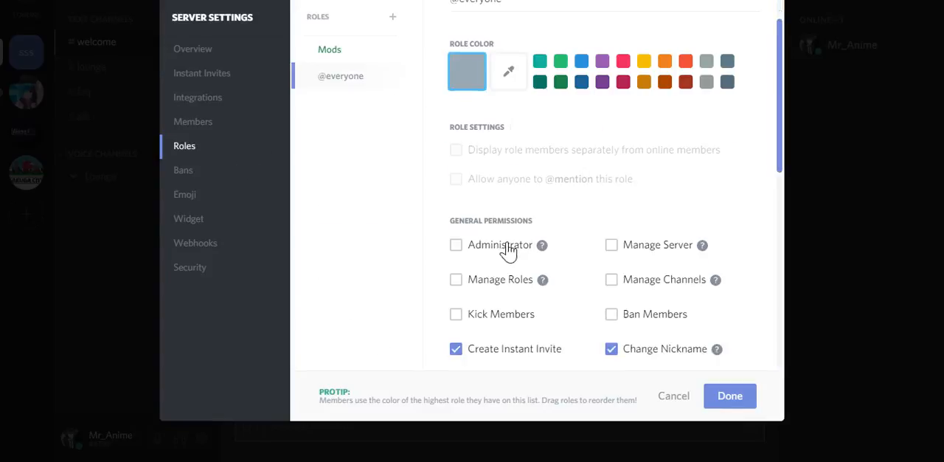
pyautogui.scroll(1, 498, 221)
pyautogui.click(364, 64)
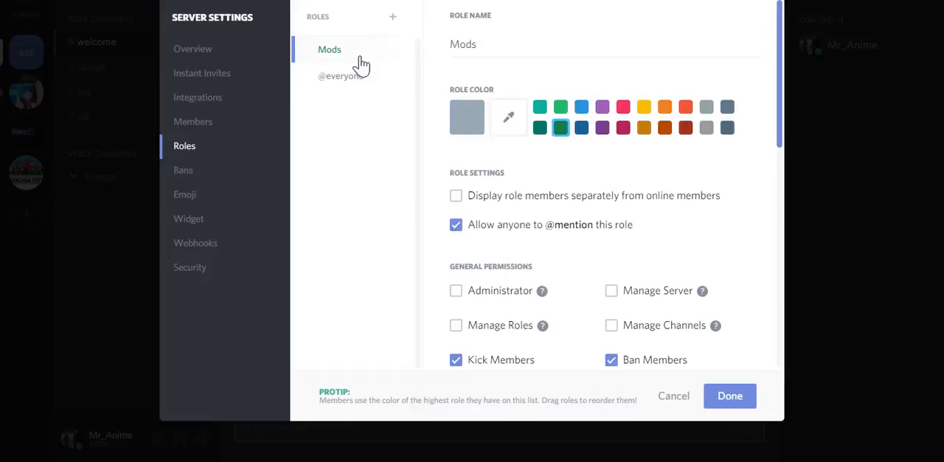
pyautogui.click(458, 225)
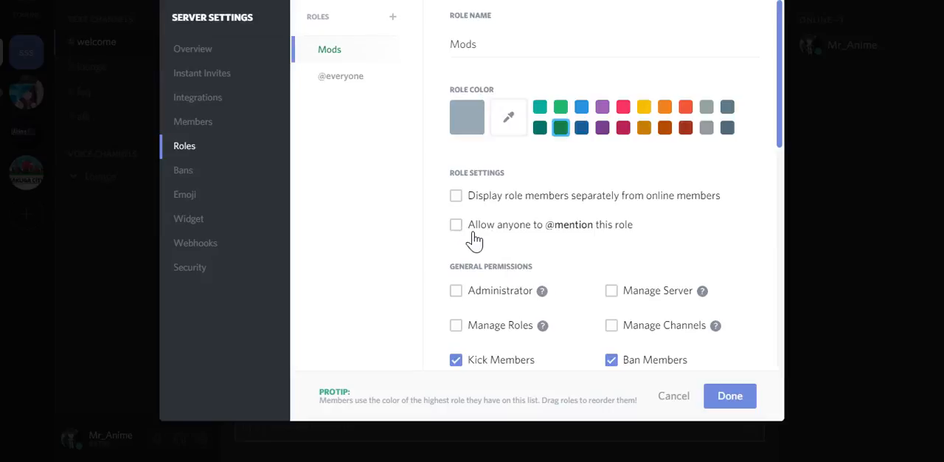
pyautogui.click(474, 241)
# Return to the server overview and review the AFK and verification level settings
pyautogui.click(193, 51)
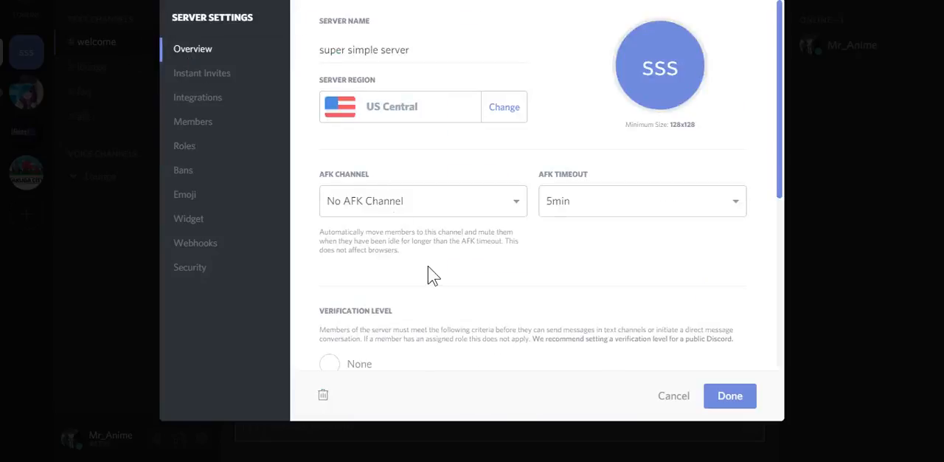
pyautogui.scroll(-3, 427, 269)
pyautogui.scroll(-3, 426, 270)
pyautogui.scroll(3, 394, 290)
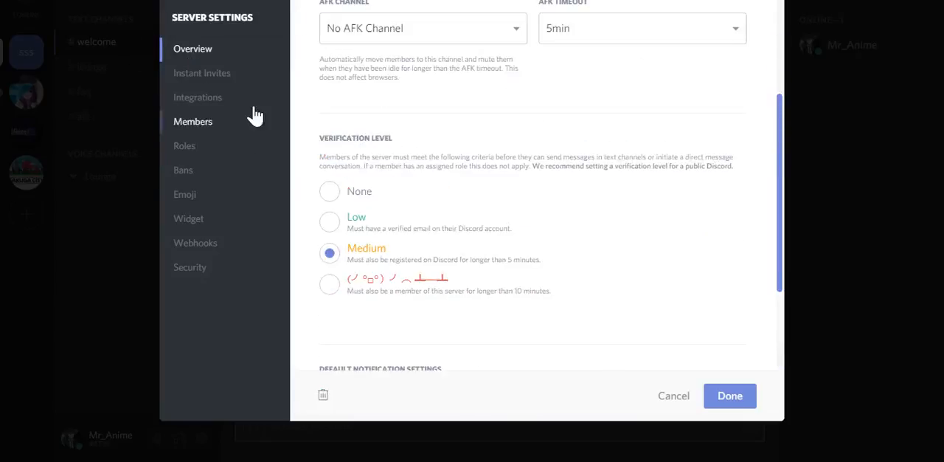
# Revoke both instant invites for the welcome channel
pyautogui.click(235, 82)
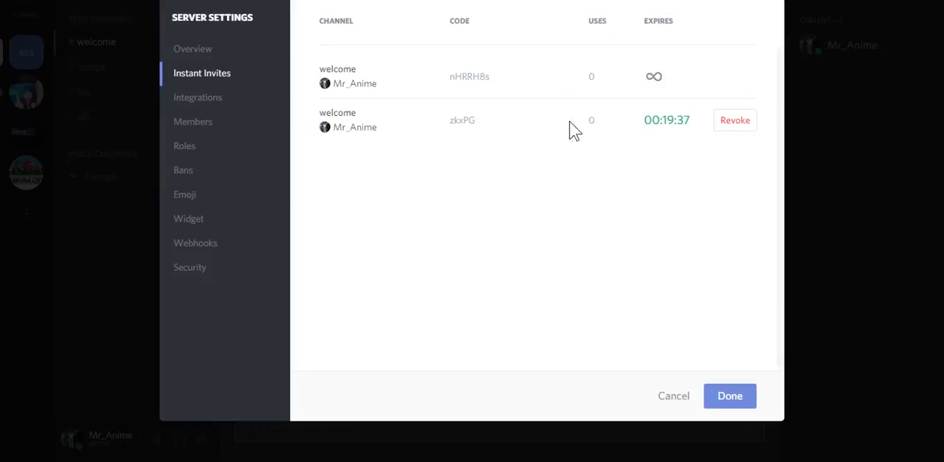
pyautogui.click(734, 136)
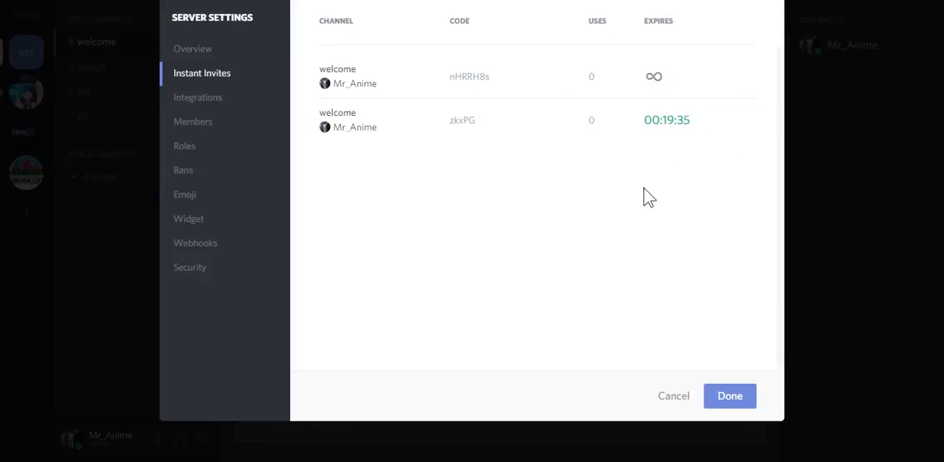
pyautogui.click(735, 84)
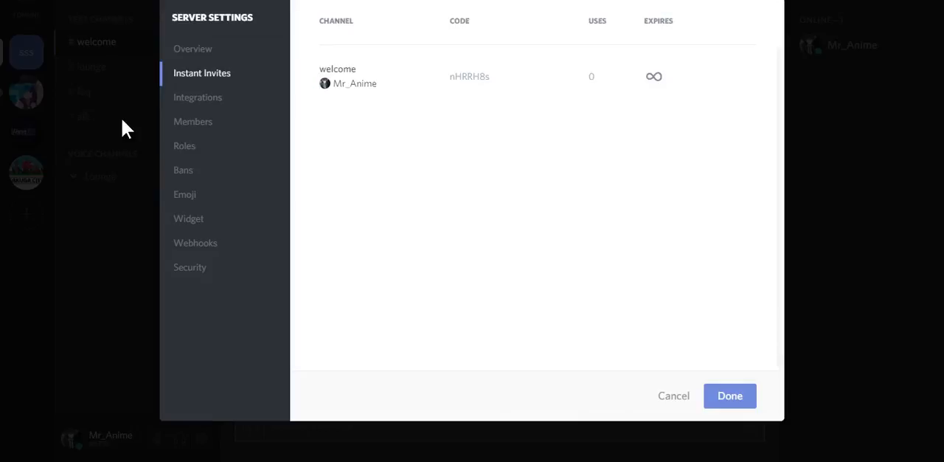
# Examine the server's integrations, member list, Mods role permissions and ban list
pyautogui.click(219, 106)
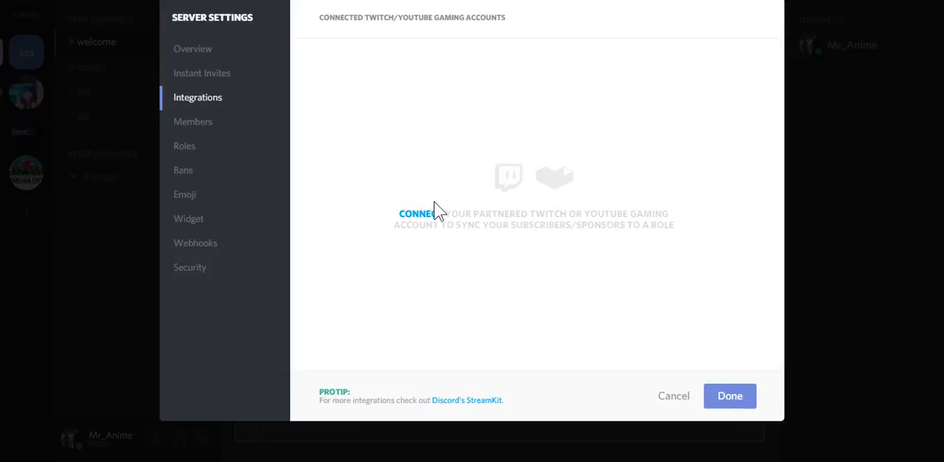
pyautogui.click(213, 132)
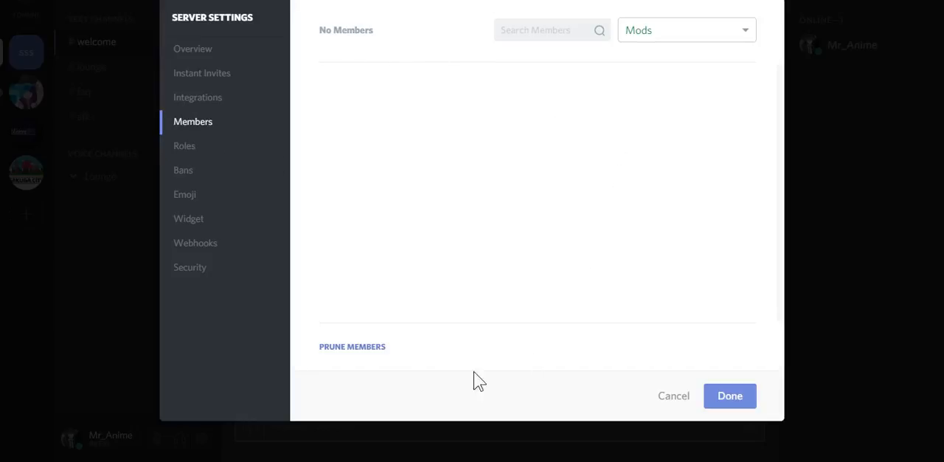
pyautogui.click(212, 150)
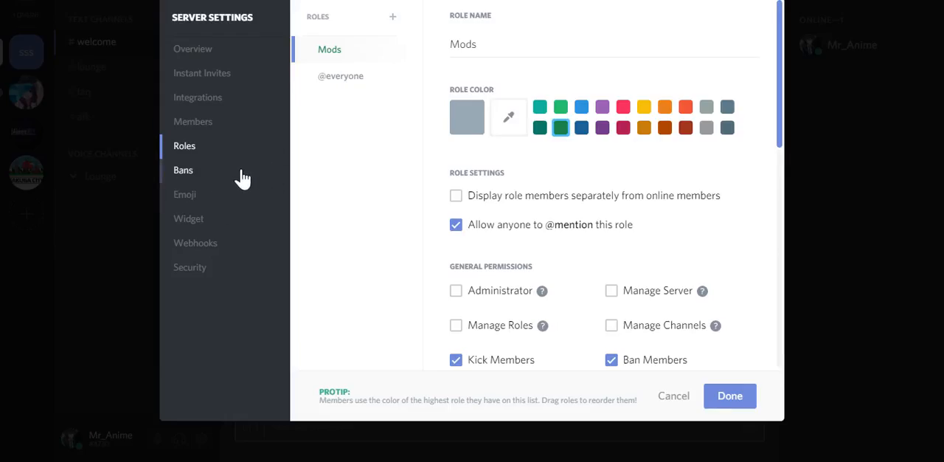
pyautogui.scroll(-6, 624, 269)
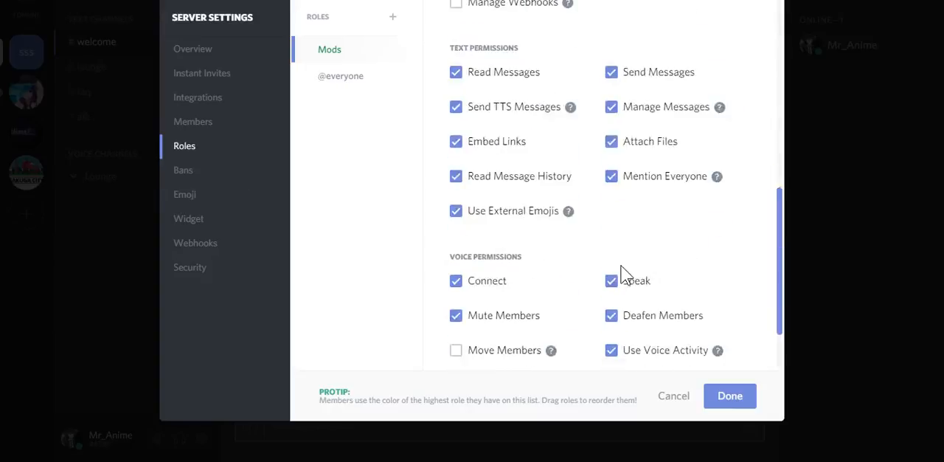
pyautogui.scroll(-2, 619, 274)
pyautogui.scroll(8, 617, 274)
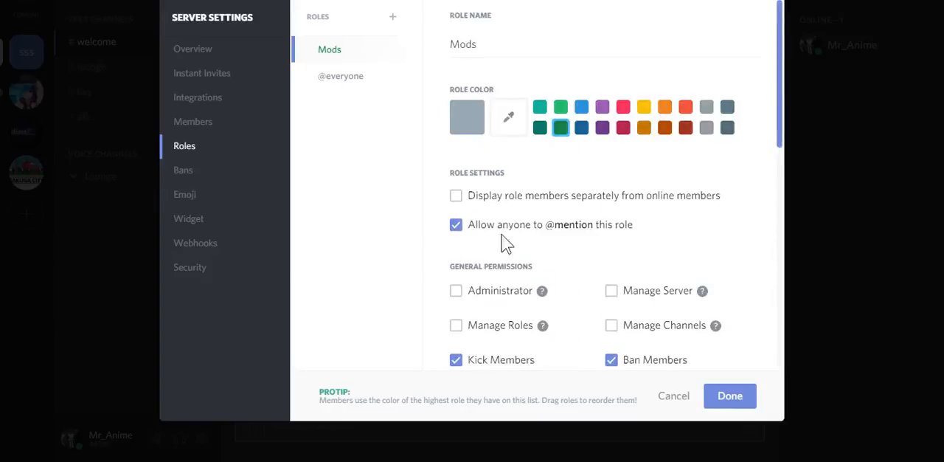
pyautogui.click(205, 172)
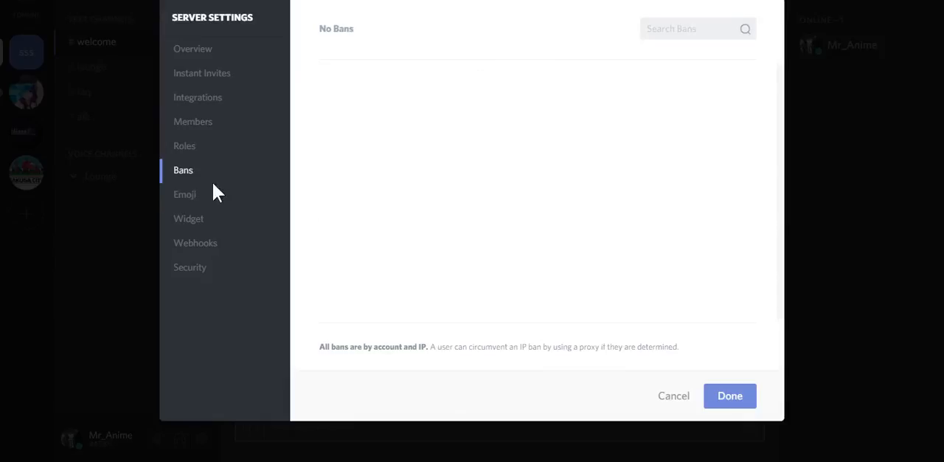
# Upload 229850397756489728.png from the SD Card folder photos > youtube anime tek > Discord as a custom server emoji
pyautogui.click(209, 200)
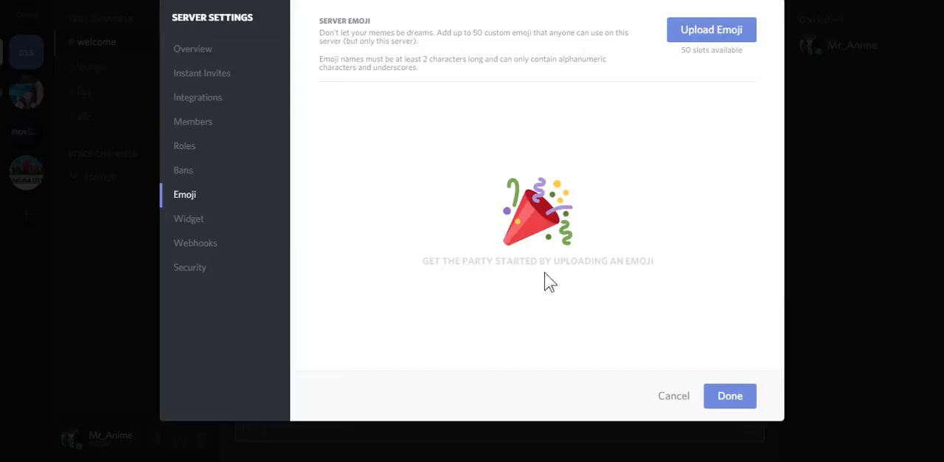
pyautogui.click(721, 39)
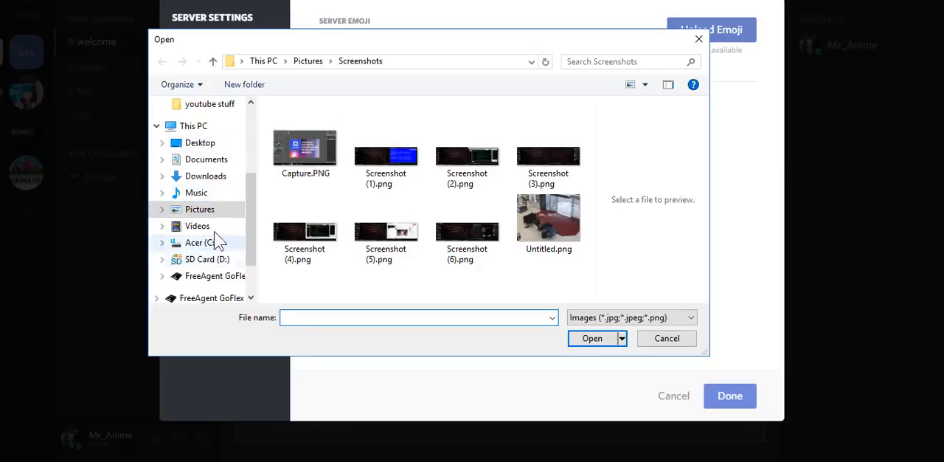
pyautogui.scroll(-1, 211, 259)
pyautogui.scroll(1, 216, 236)
pyautogui.click(208, 194)
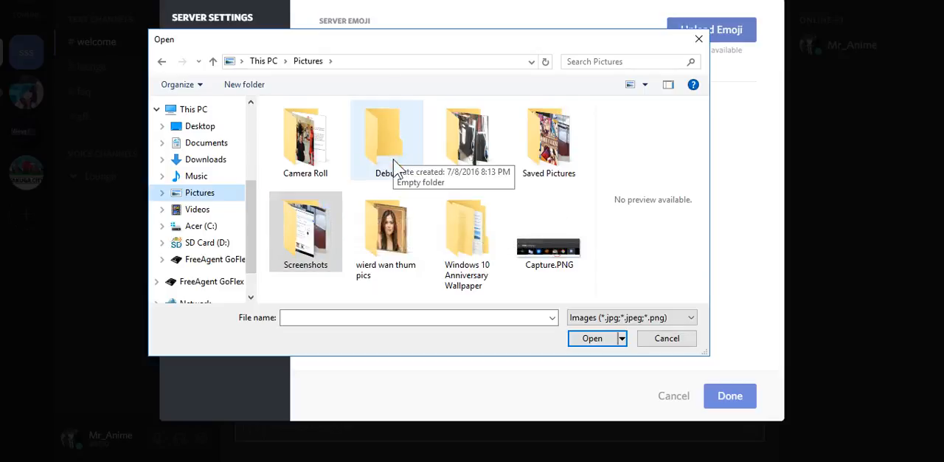
pyautogui.click(210, 244)
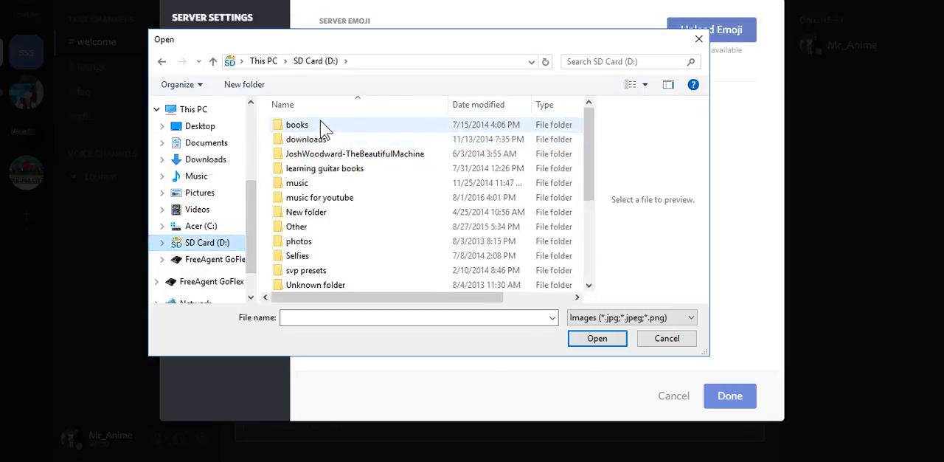
pyautogui.doubleClick(313, 241)
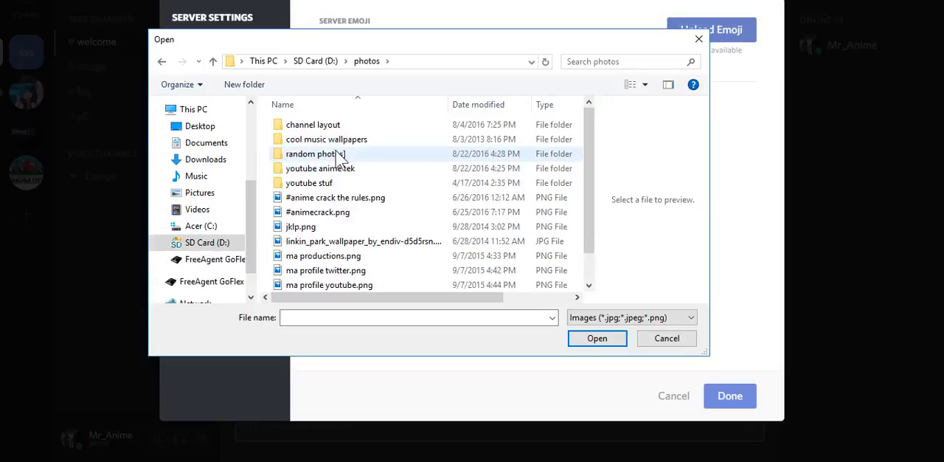
pyautogui.doubleClick(336, 169)
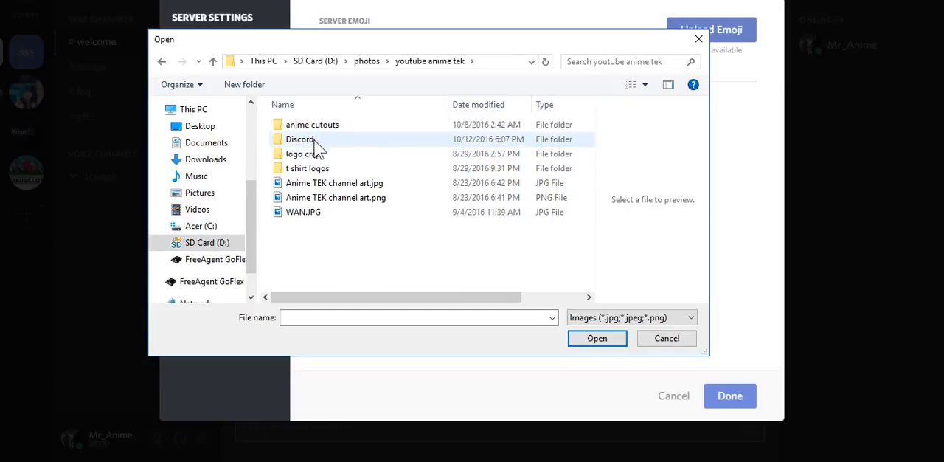
pyautogui.doubleClick(314, 142)
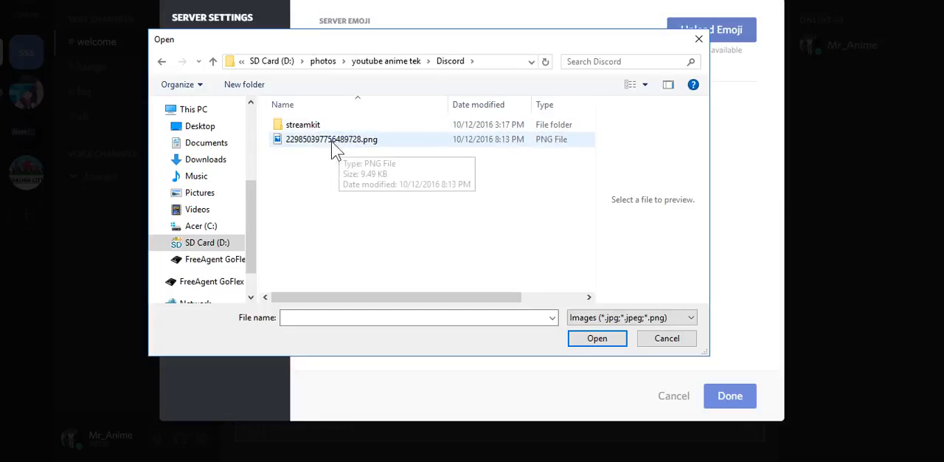
pyautogui.click(321, 142)
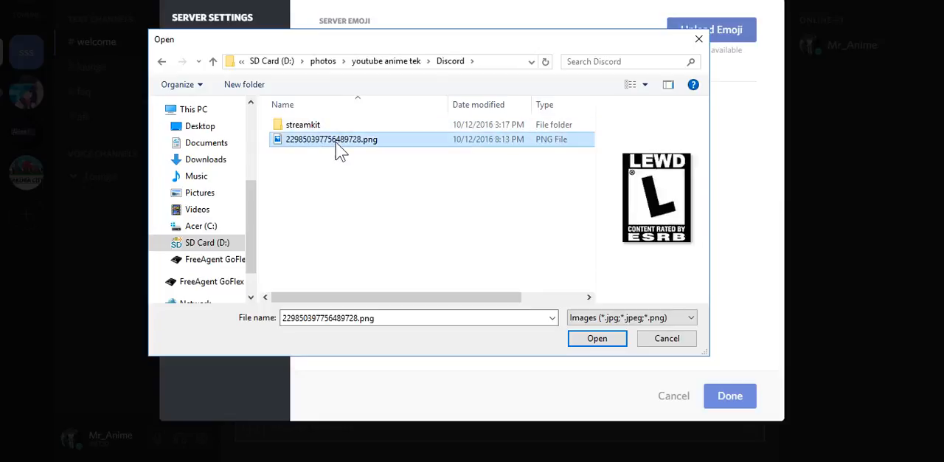
pyautogui.doubleClick(336, 142)
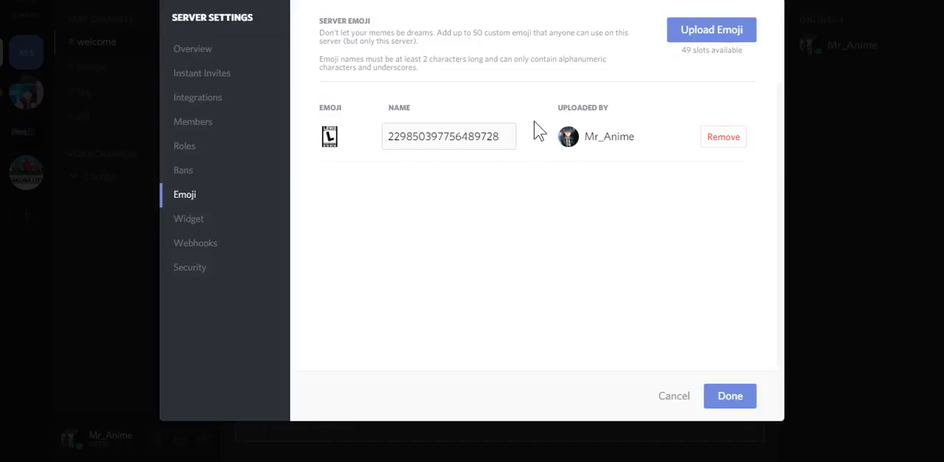
# Remove the uploaded custom emoji and upload the same image again
pyautogui.click(721, 141)
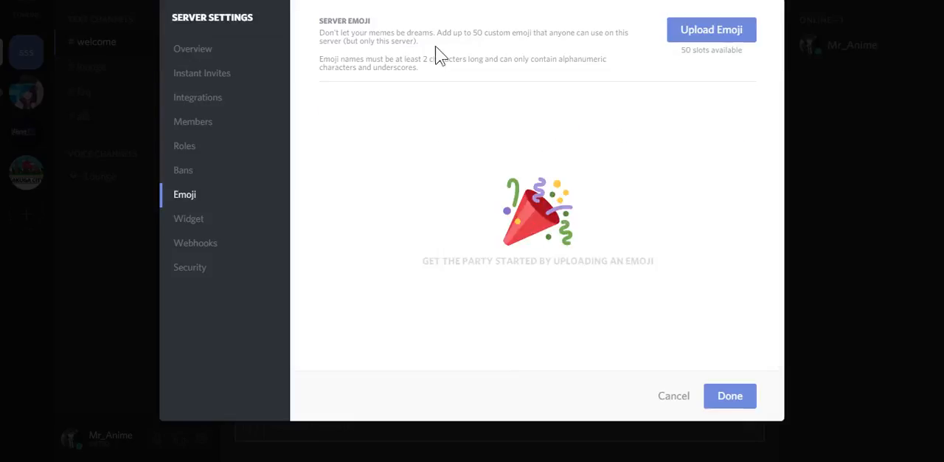
pyautogui.click(686, 33)
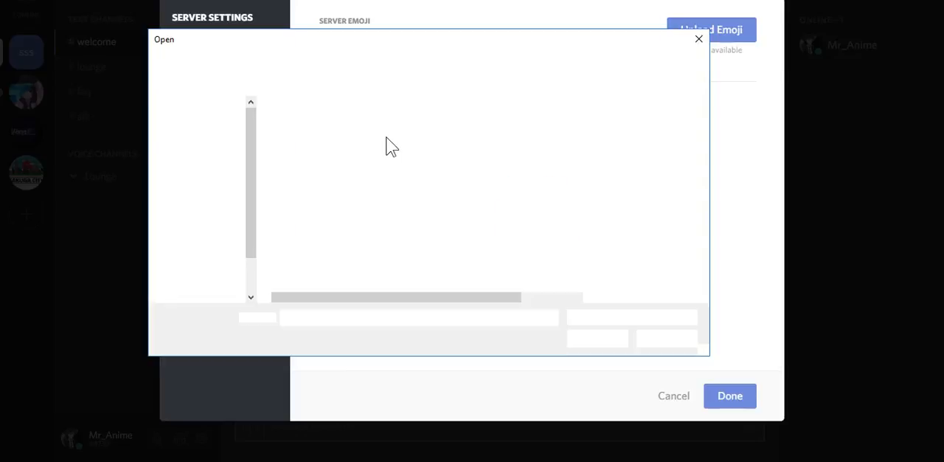
pyautogui.doubleClick(316, 138)
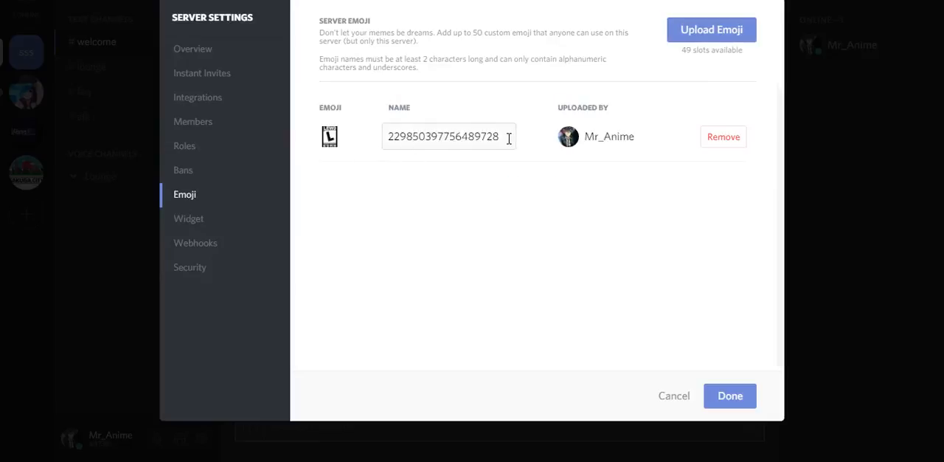
# Rename the uploaded custom emoji to lewd
pyautogui.moveTo(501, 139); pyautogui.dragTo(336, 148)
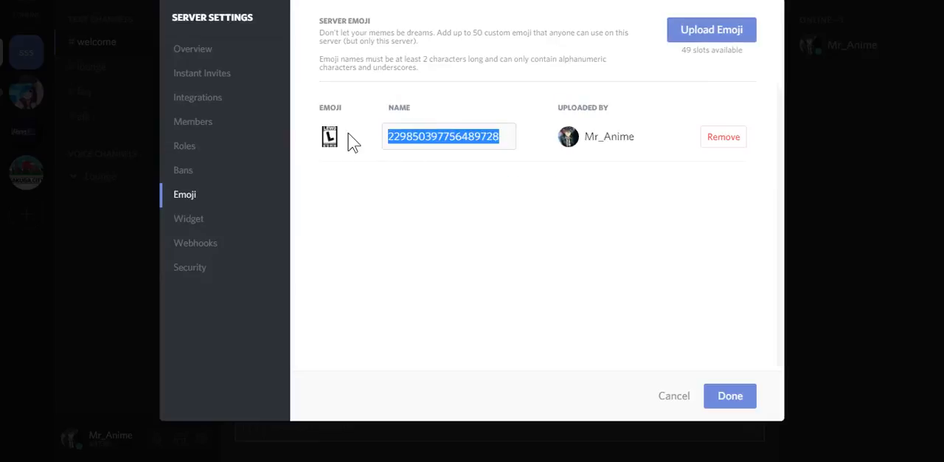
pyautogui.press('BackSpace')
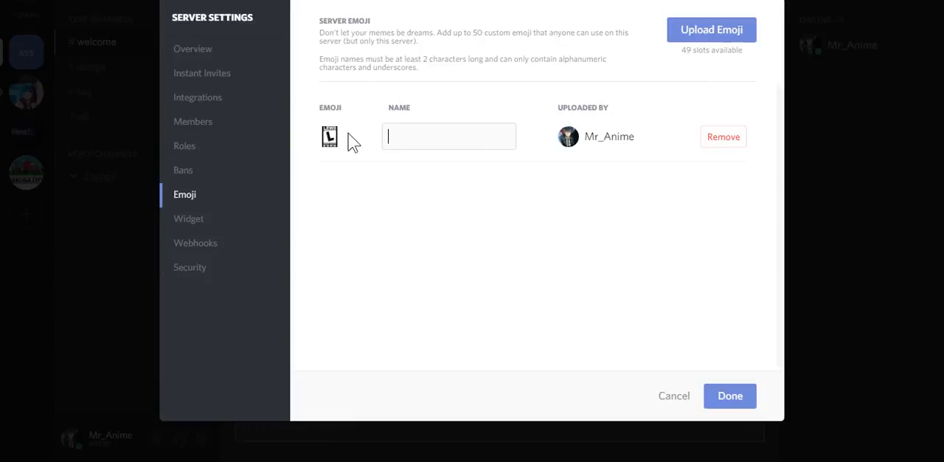
pyautogui.write('lewd')
pyautogui.click(460, 207)
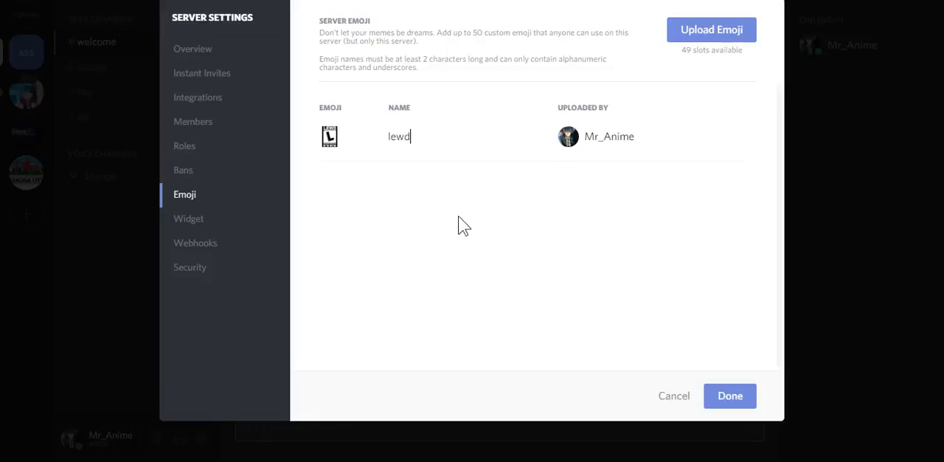
# Enable the server widget and choose #welcome as its instant invite channel
pyautogui.click(202, 221)
pyautogui.click(516, 87)
pyautogui.click(605, 120)
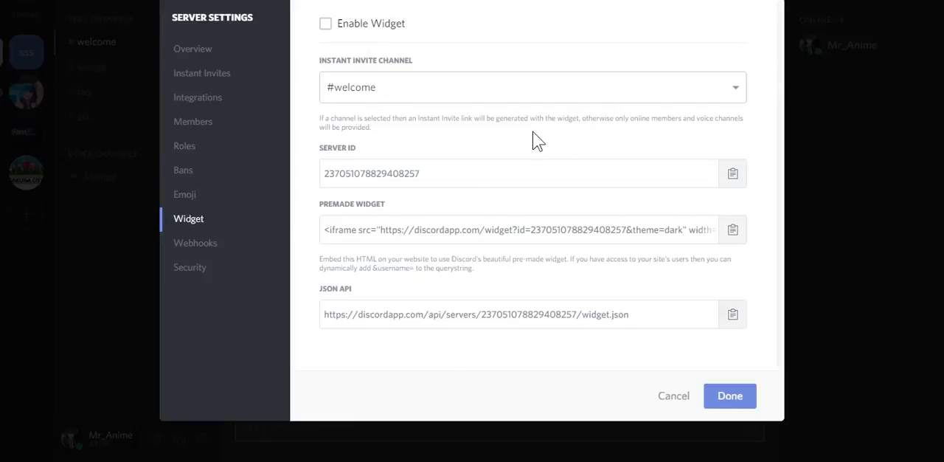
pyautogui.click(326, 27)
pyautogui.click(410, 96)
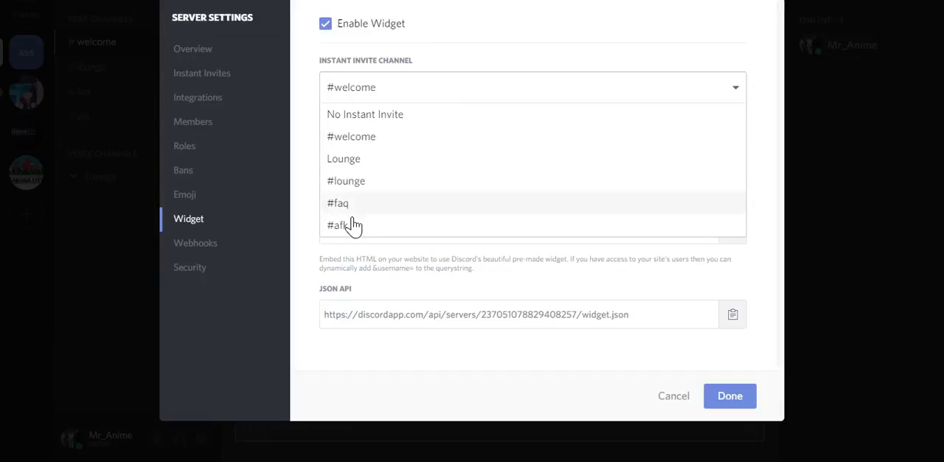
pyautogui.click(379, 142)
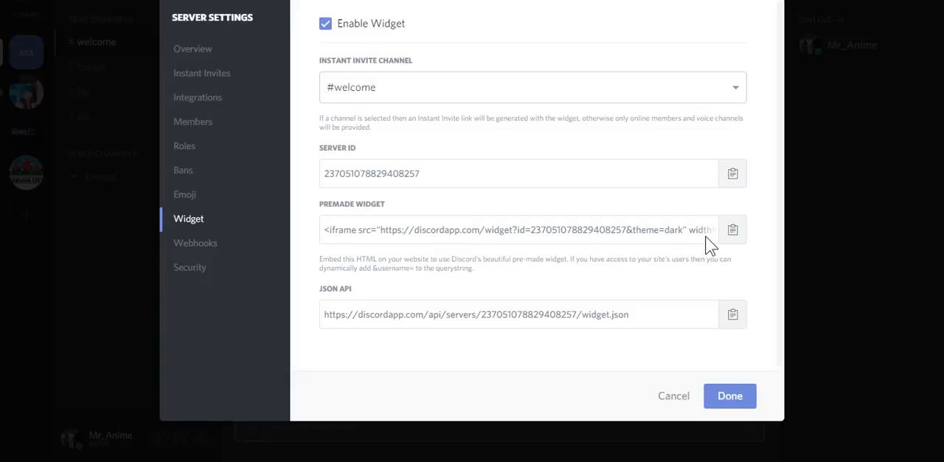
# Highlight the premade widget's embed code for viewing and clear the selection
pyautogui.click(661, 232)
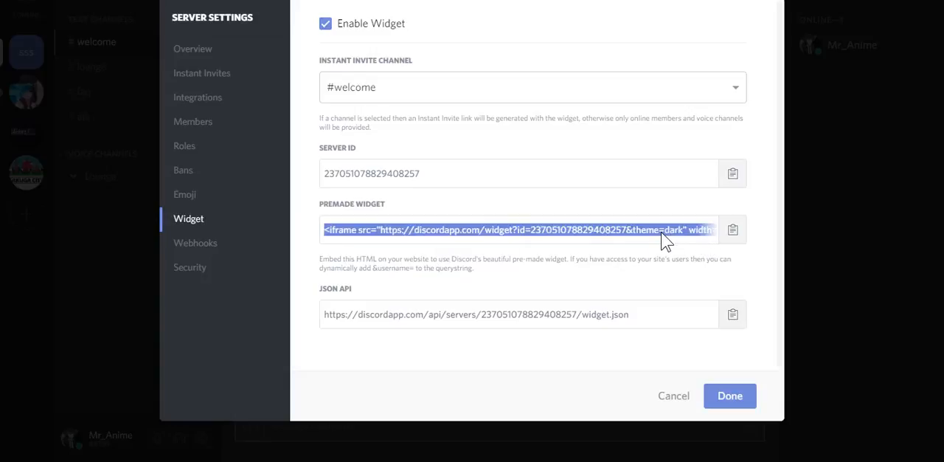
pyautogui.moveTo(663, 229); pyautogui.dragTo(653, 263)
pyautogui.click(612, 261)
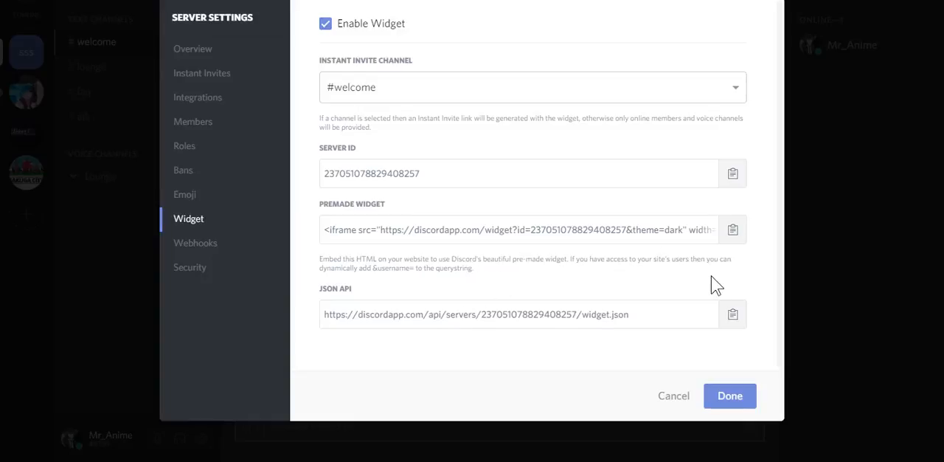
# Review the server's webhooks and two-factor authentication settings, and return to the welcome channel
pyautogui.click(214, 254)
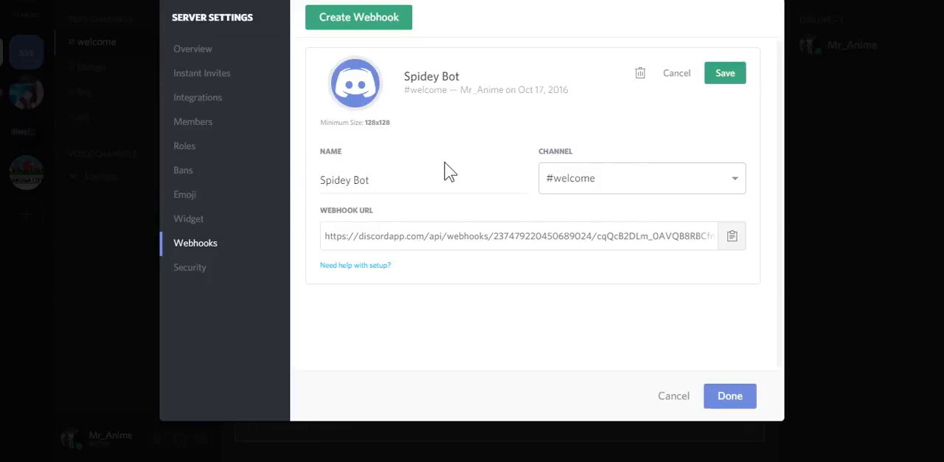
pyautogui.click(203, 274)
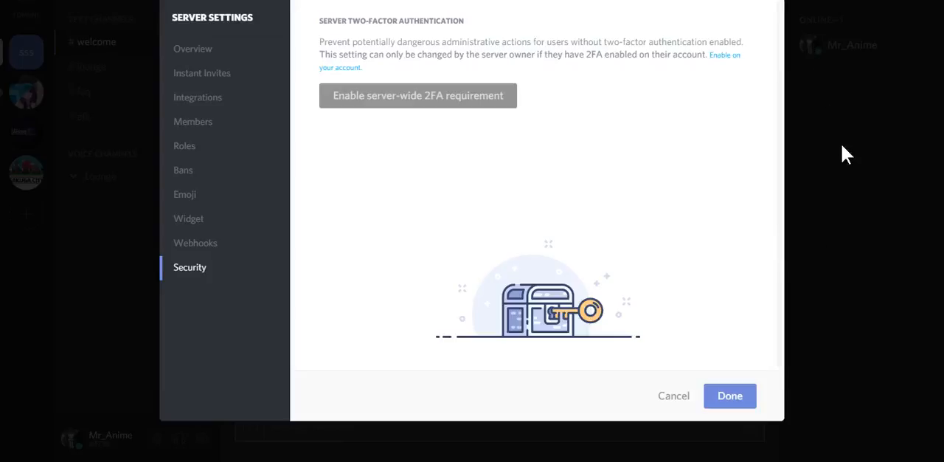
pyautogui.click(804, 306)
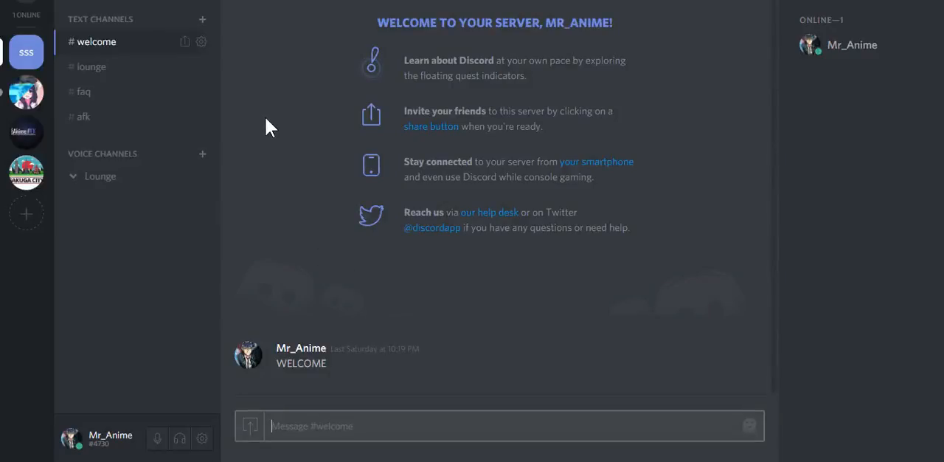